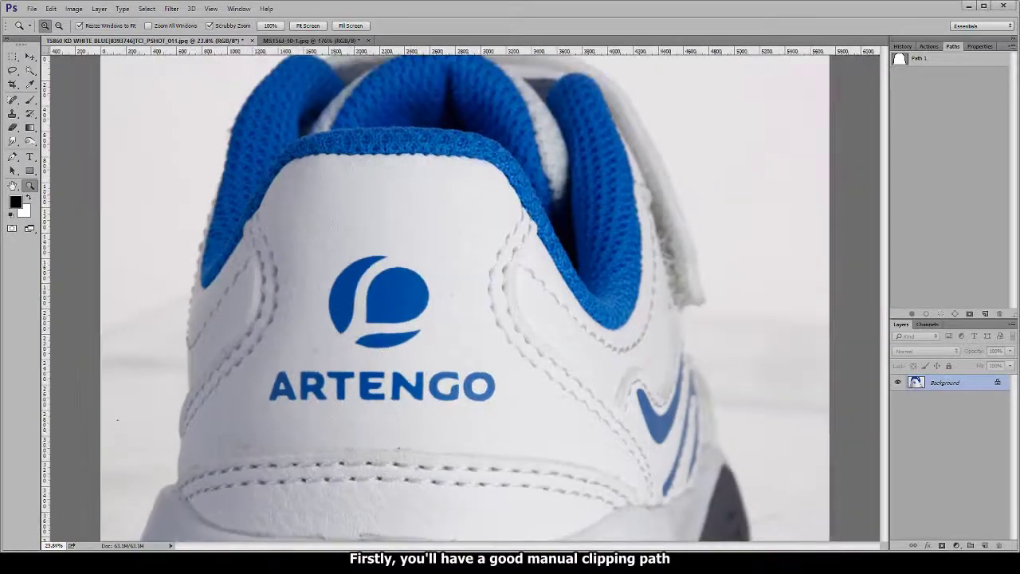
Load Path 1 as a selection, feather it by 1 px, and turn it into a layer mask on the shoe.
click(913, 60)
drag(198, 301, 228, 324)
drag(437, 492, 431, 284)
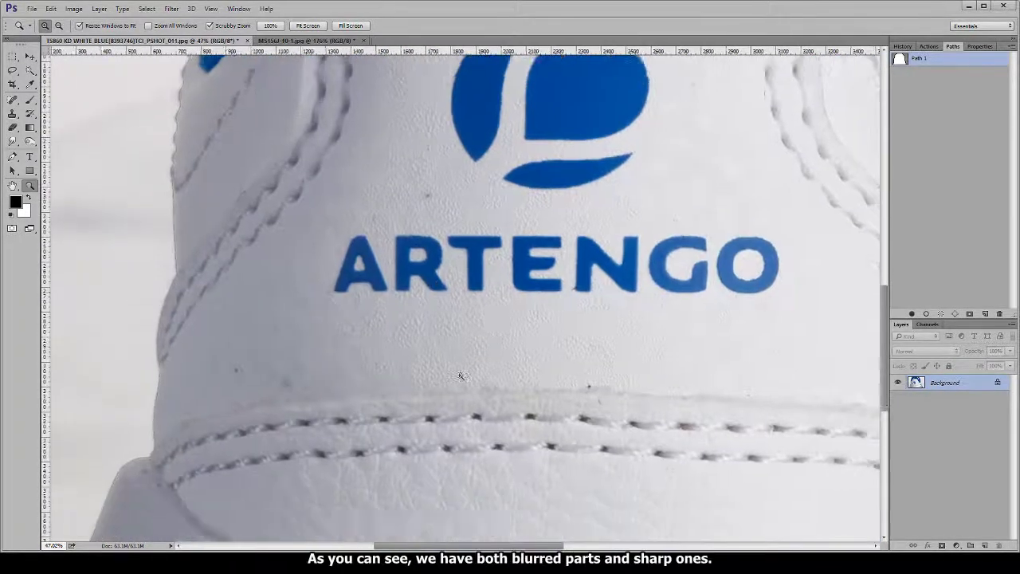
drag(494, 359, 470, 381)
scroll(843, 392, down, 1)
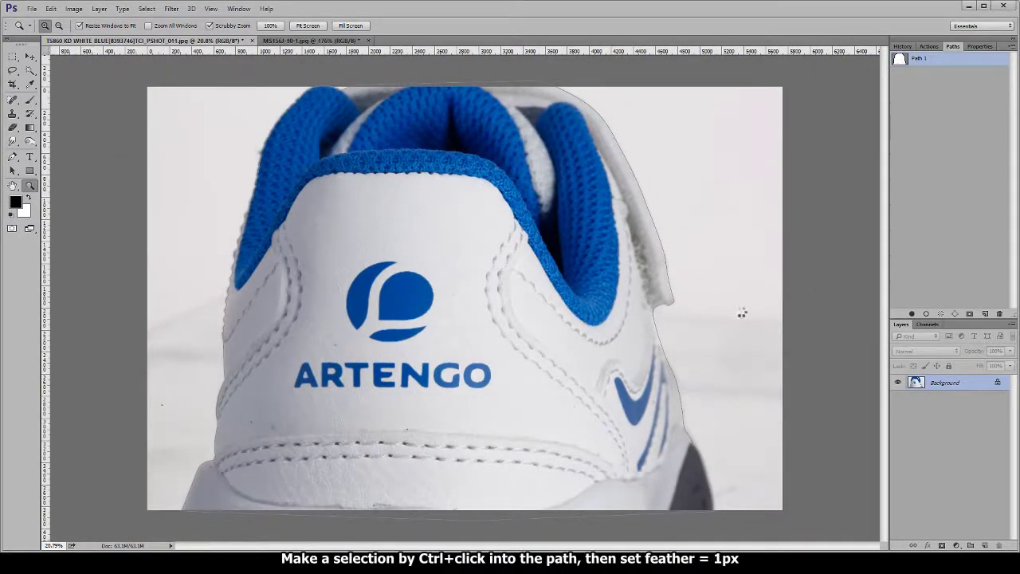
key(shift+F6)
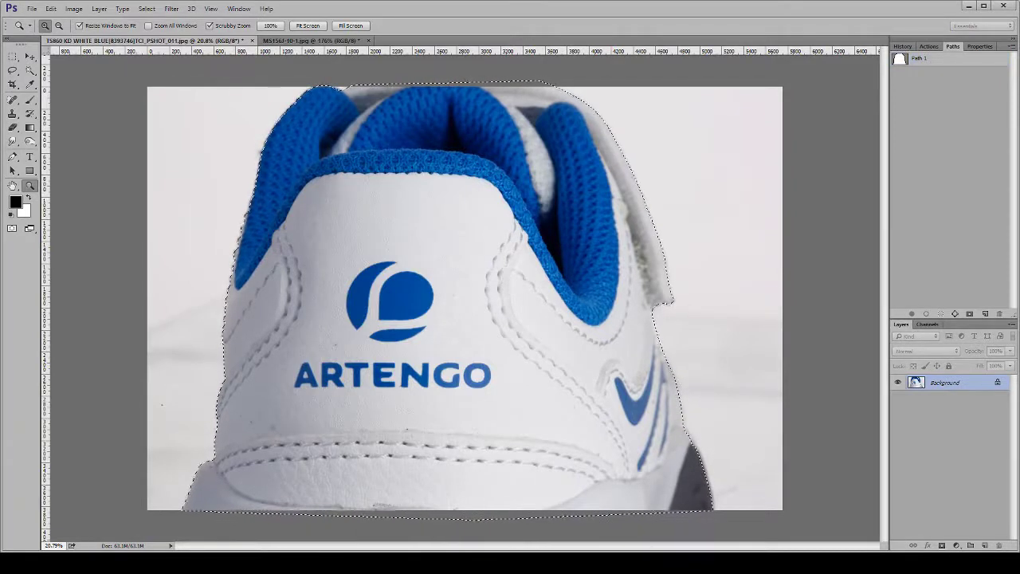
click(942, 546)
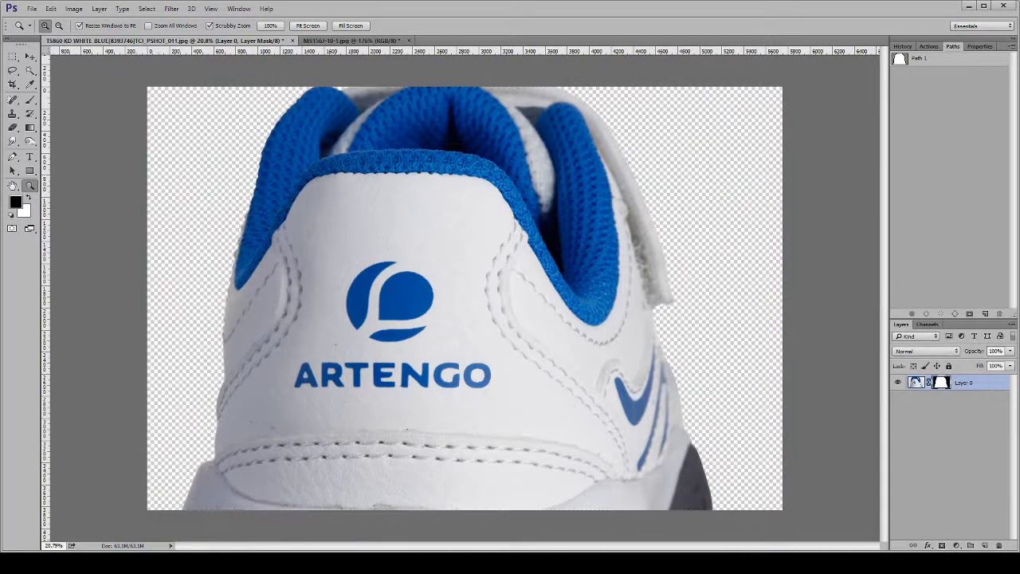
Add a new layer beneath the masked shoe and fill it with white as a backdrop for checking the edges.
click(985, 546)
key(ctrl+[)
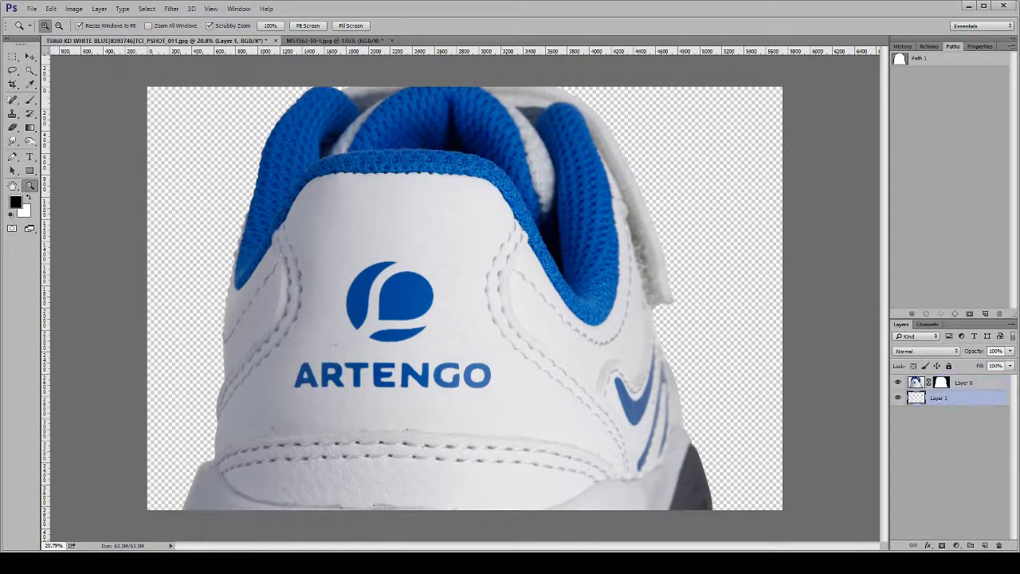
key(ctrl+BackSpace)
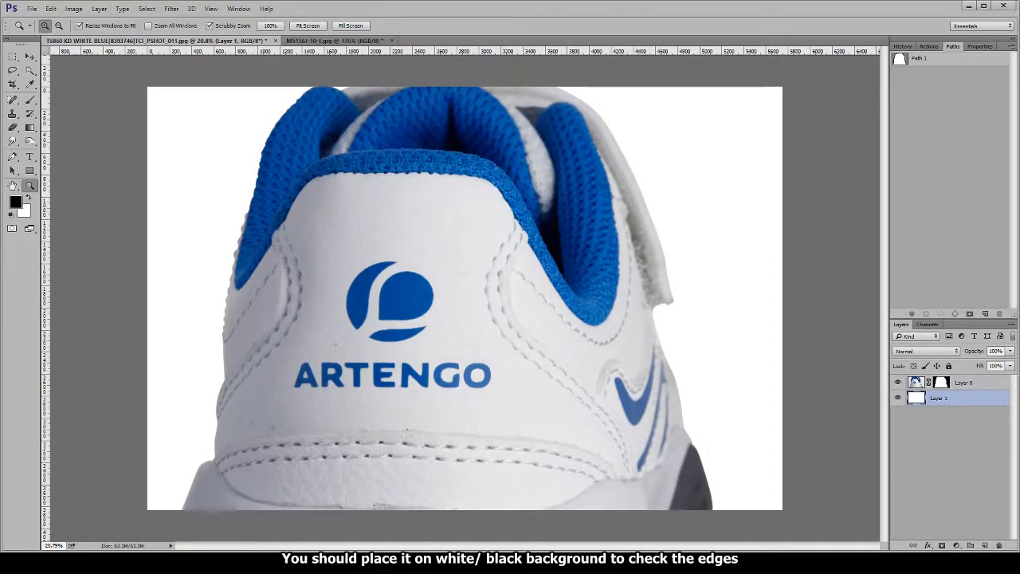
In Quick Mask mode, paint over the shoe's right edge from strap to sole with a large soft brush at 100% opacity and flow.
click(942, 384)
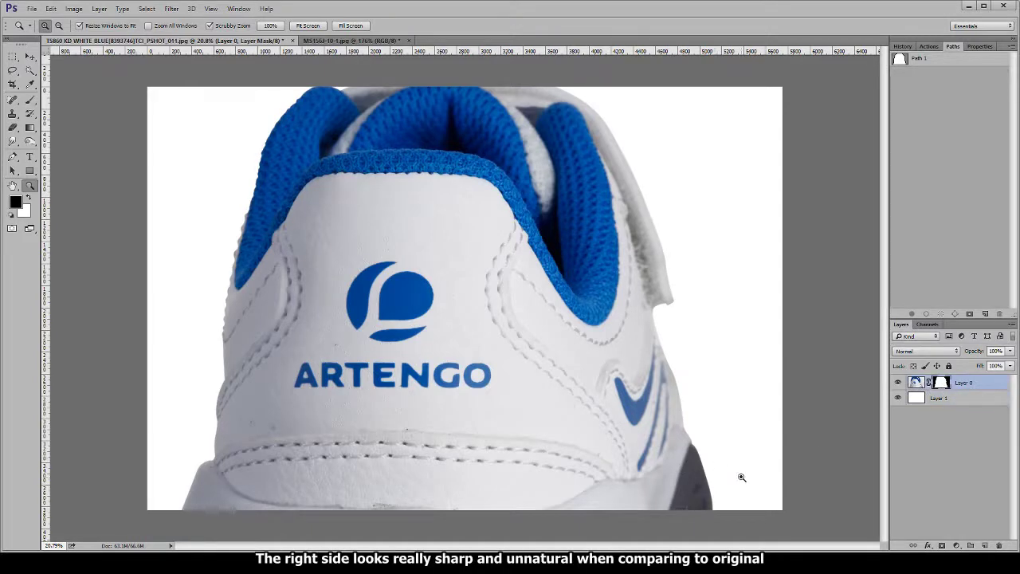
key(q)
key(b)
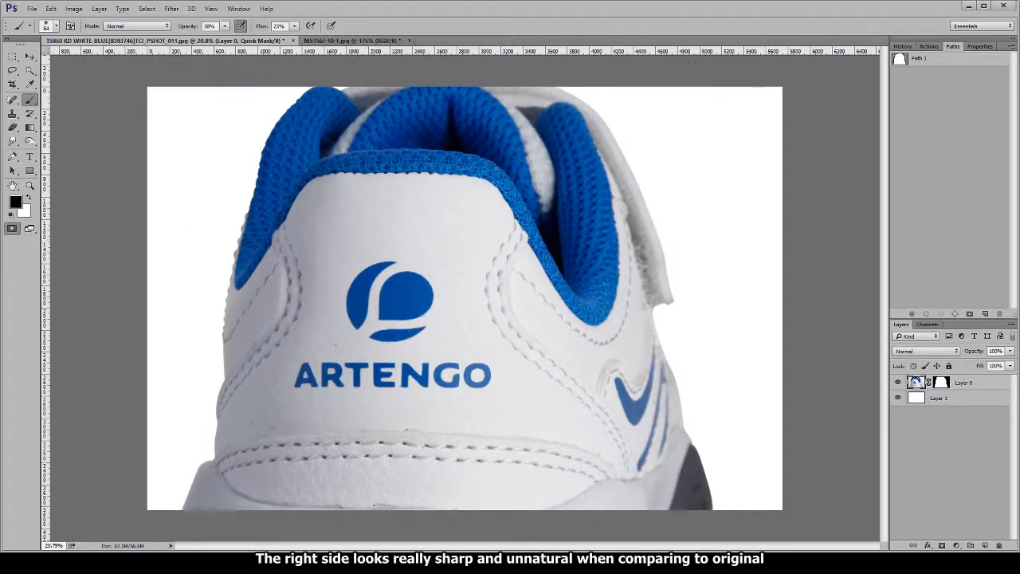
drag(488, 166, 521, 165)
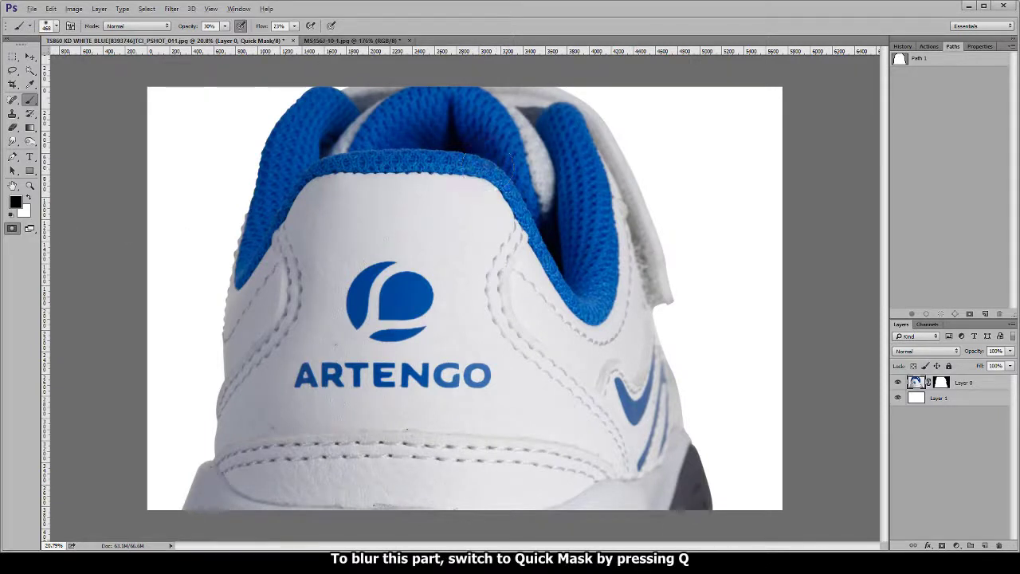
key(shift+0)
key(0)
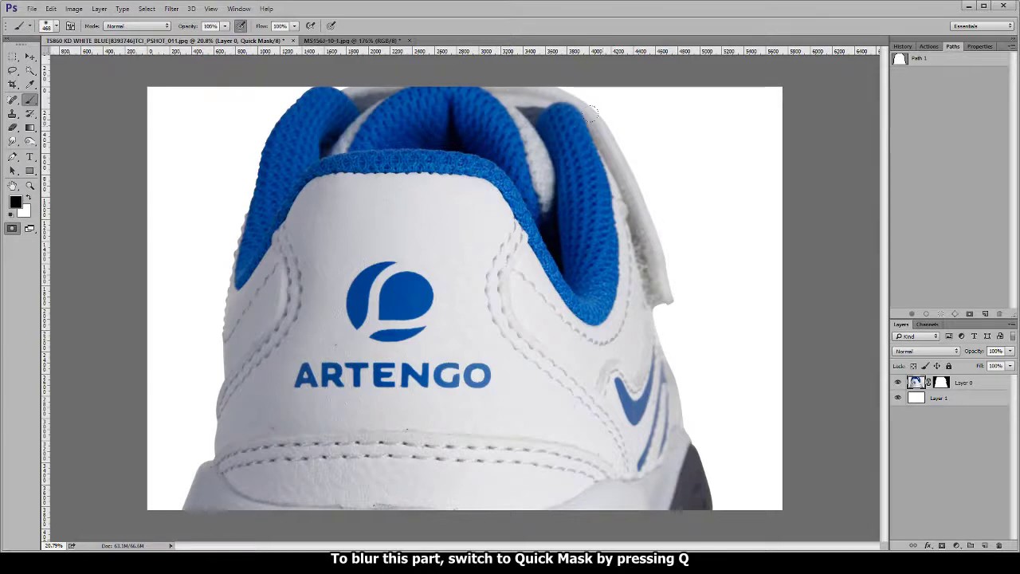
drag(603, 145, 600, 145)
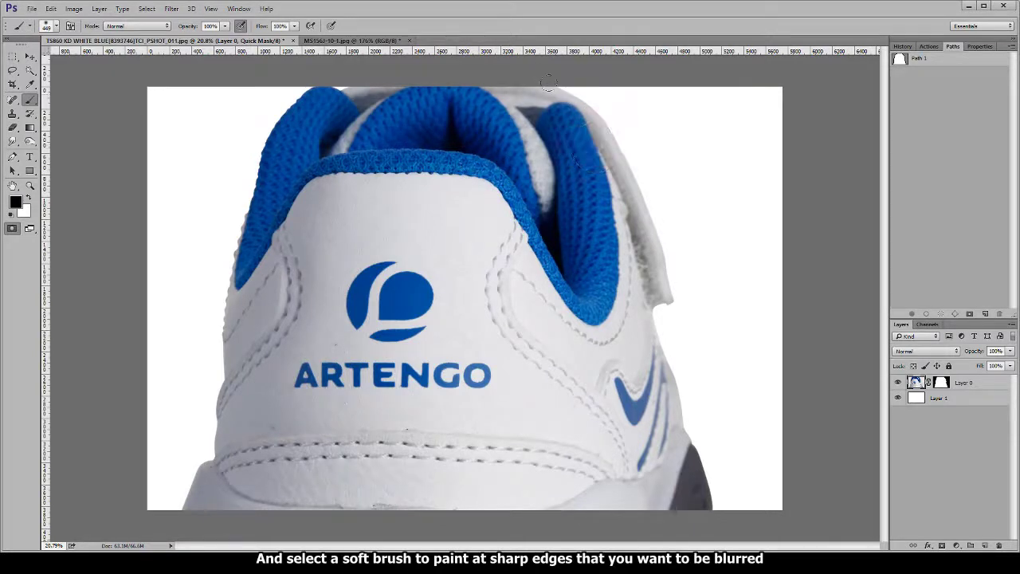
mouse_move(567, 86)
mouse_down()
mouse_move(611, 120)
mouse_move(643, 190)
mouse_move(675, 301)
mouse_up()
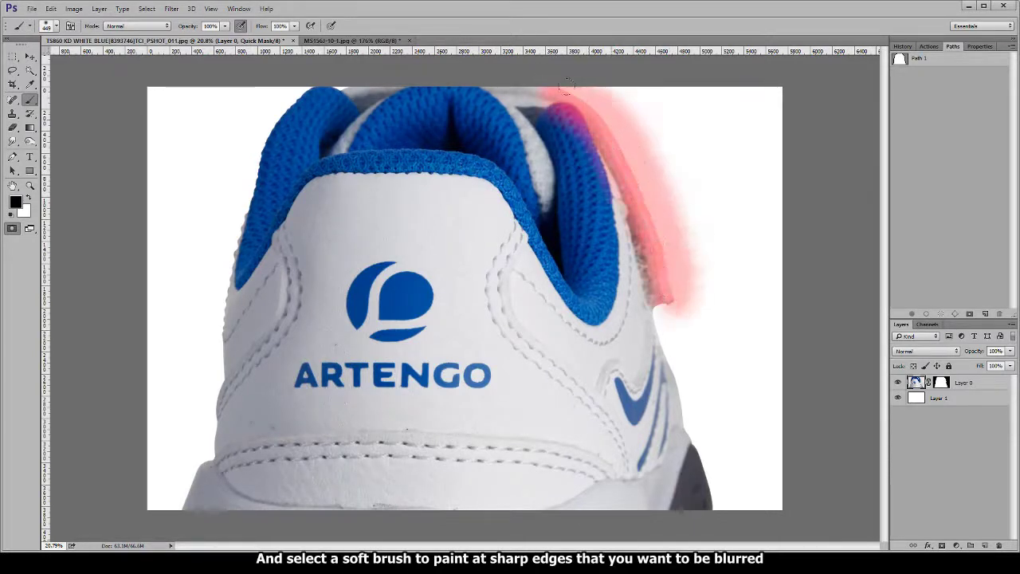
mouse_move(632, 274)
mouse_down()
mouse_move(722, 510)
mouse_move(712, 391)
mouse_up()
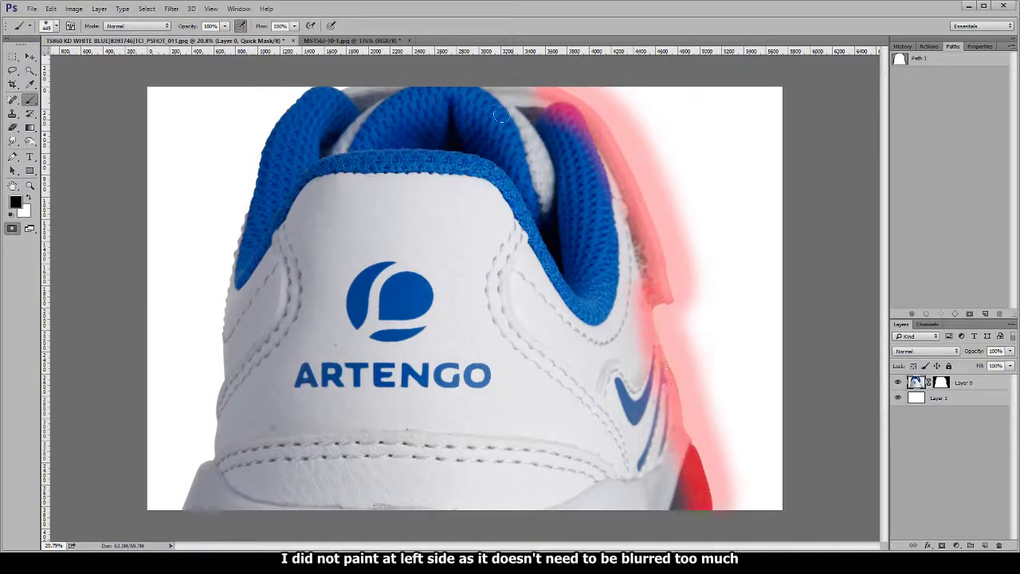
click(463, 111)
key(ctrl+z)
scroll(387, 100, up, 6)
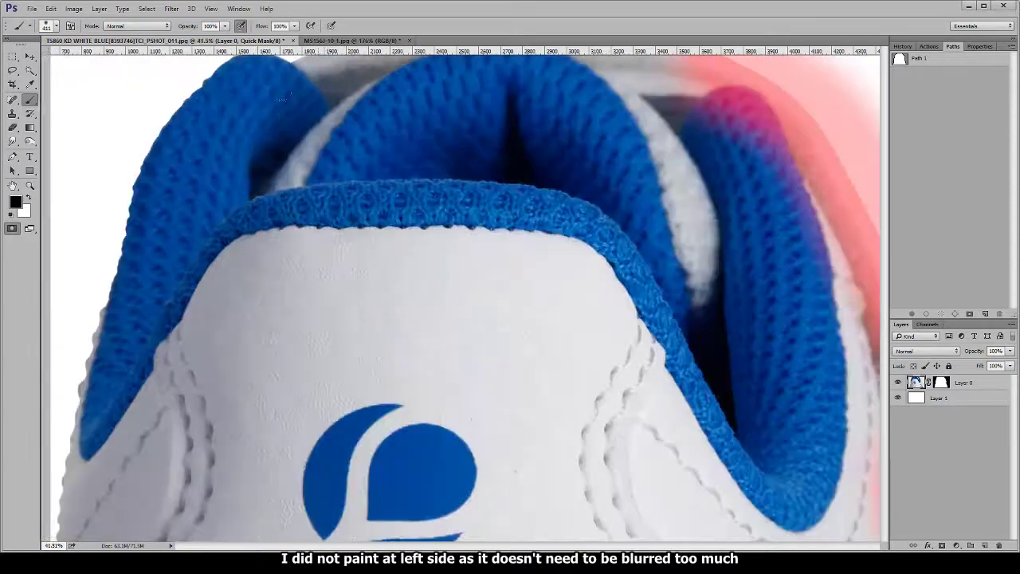
drag(317, 164, 323, 255)
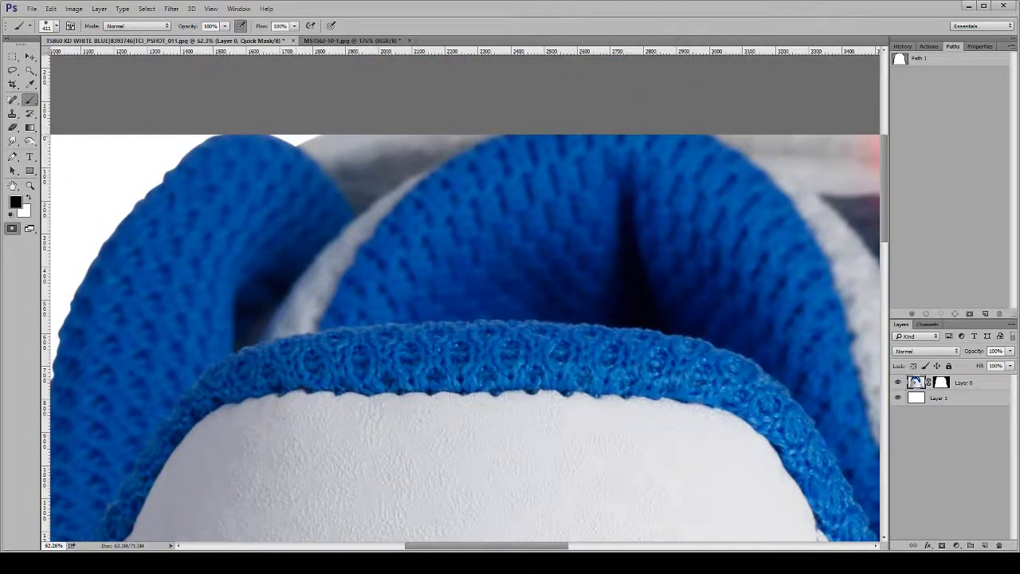
alt+right_click(298, 137)
alt+right_click(322, 135)
scroll(386, 200, down, 2)
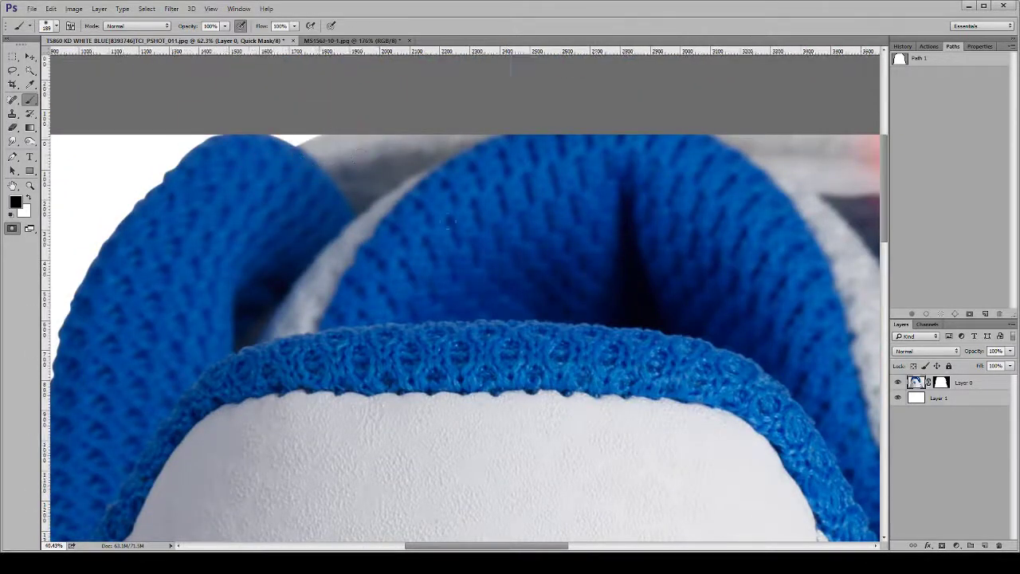
scroll(639, 292, down, 6)
Leave Quick Mask mode and invert the selection so it covers only the painted right edge of the shoe.
key(q)
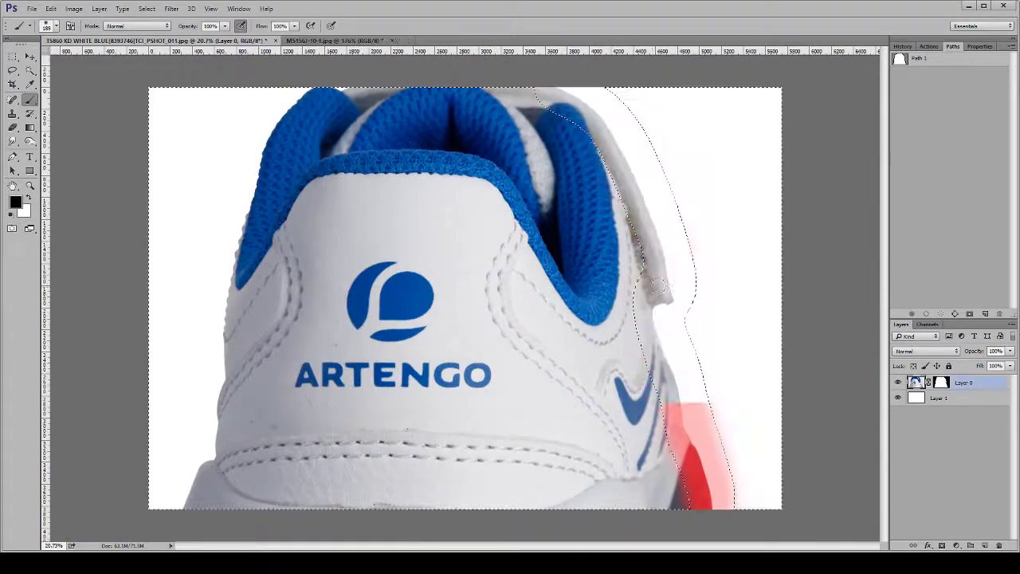
key(ctrl+shift+i)
key(v)
Apply a 10 px Gaussian Blur to Layer 0's mask within the right-edge selection, then deselect.
click(943, 383)
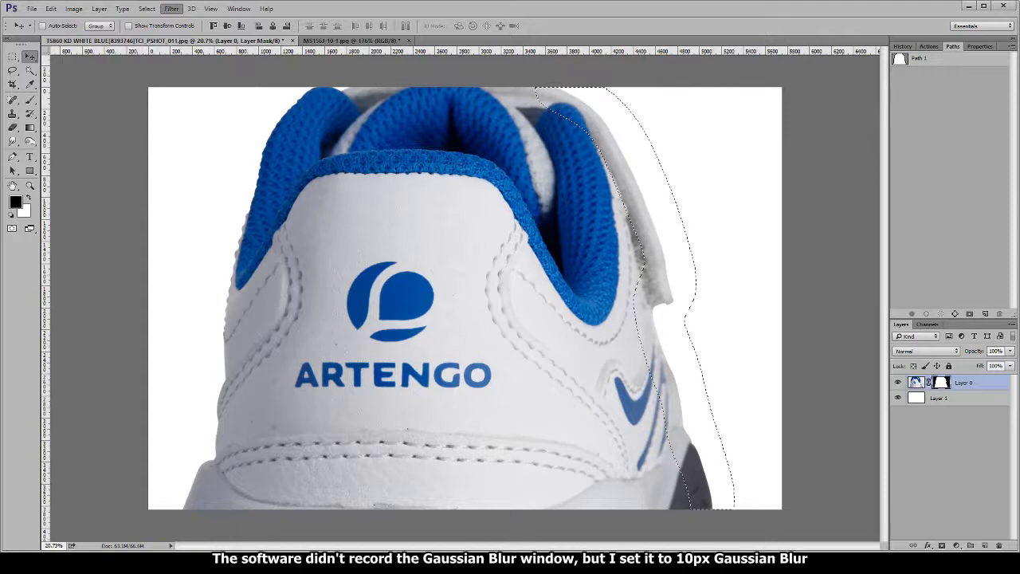
key(h)
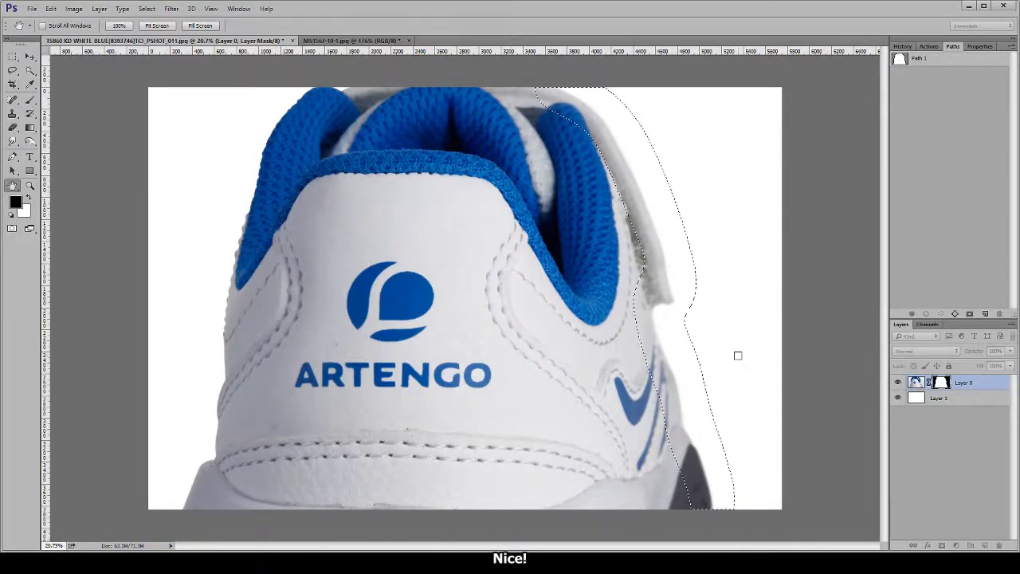
key(ctrl+plus)
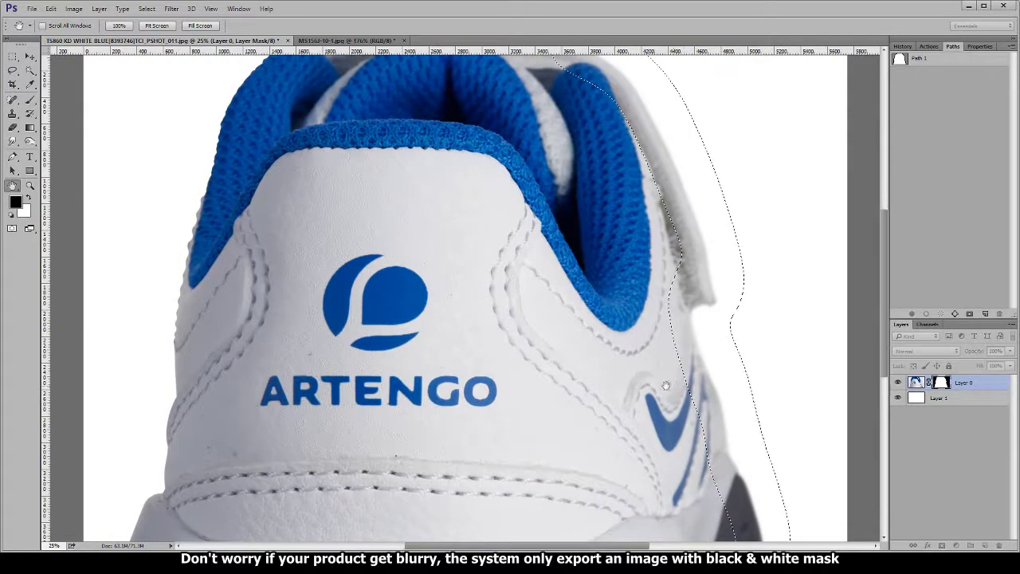
drag(670, 385, 619, 391)
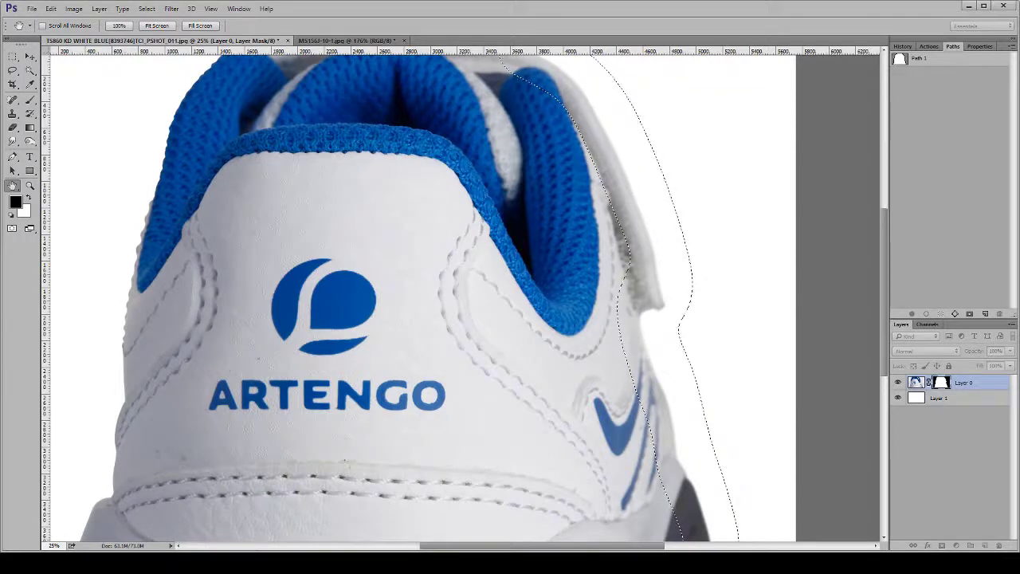
key(v)
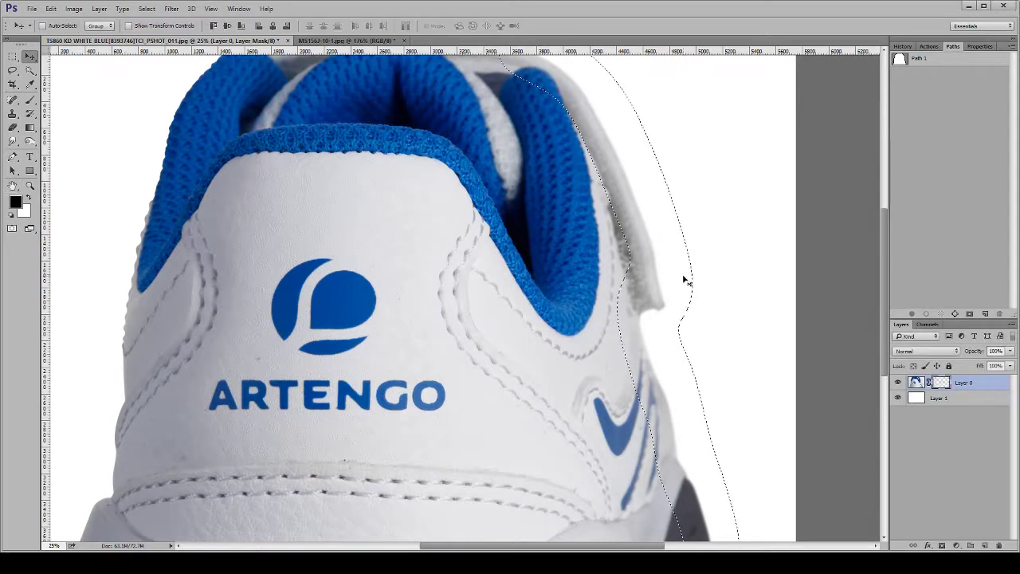
scroll(684, 283, down, 1)
key(ctrl+d)
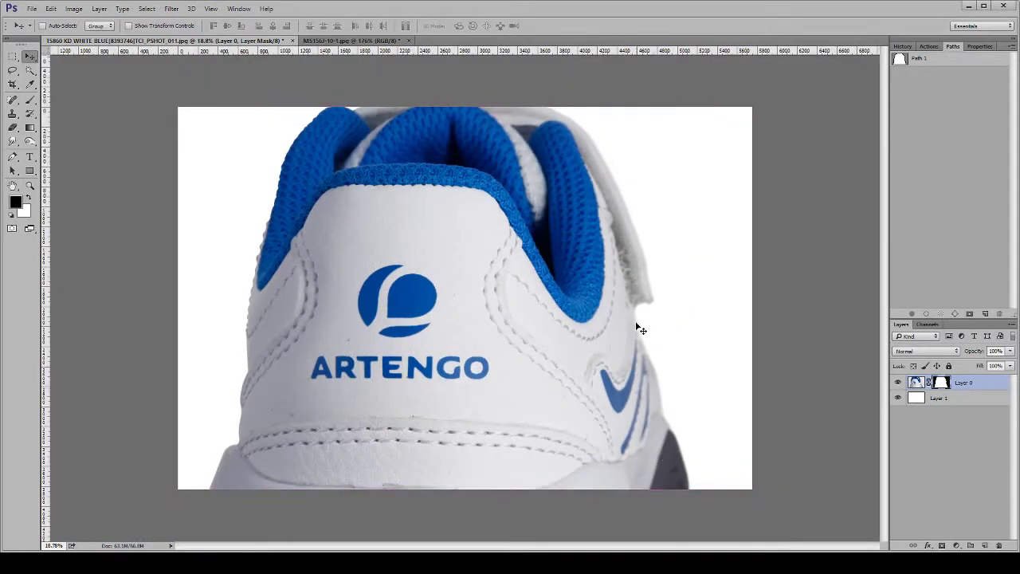
In Quick Mask mode, paint along the shoe's left edge from the top of the blue collar down to the side stitching.
key(z)
drag(359, 113, 312, 190)
key(b)
key(q)
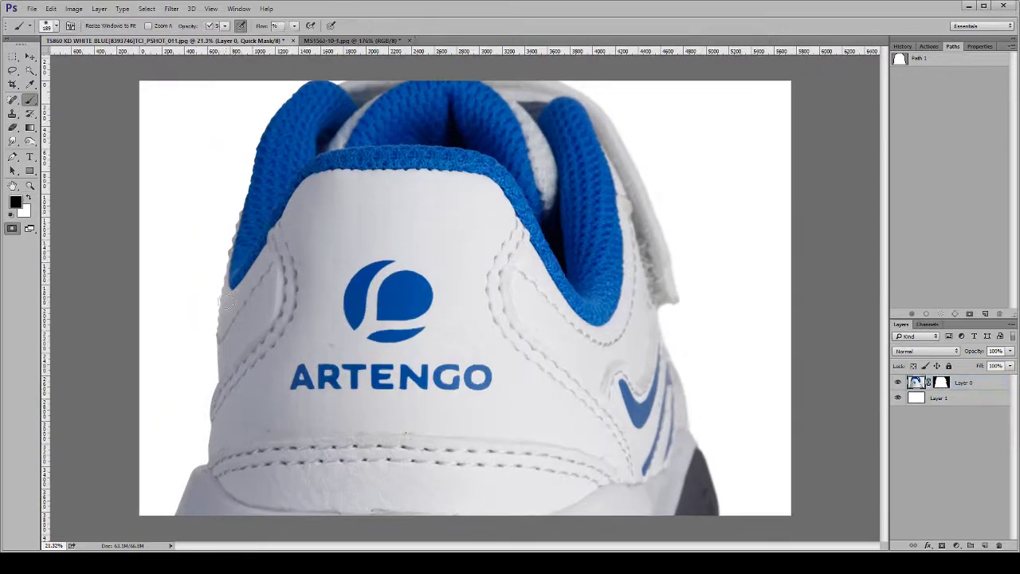
mouse_move(214, 330)
mouse_down()
mouse_move(226, 330)
mouse_move(197, 335)
mouse_up()
scroll(212, 310, up, 3)
scroll(216, 310, down, 3)
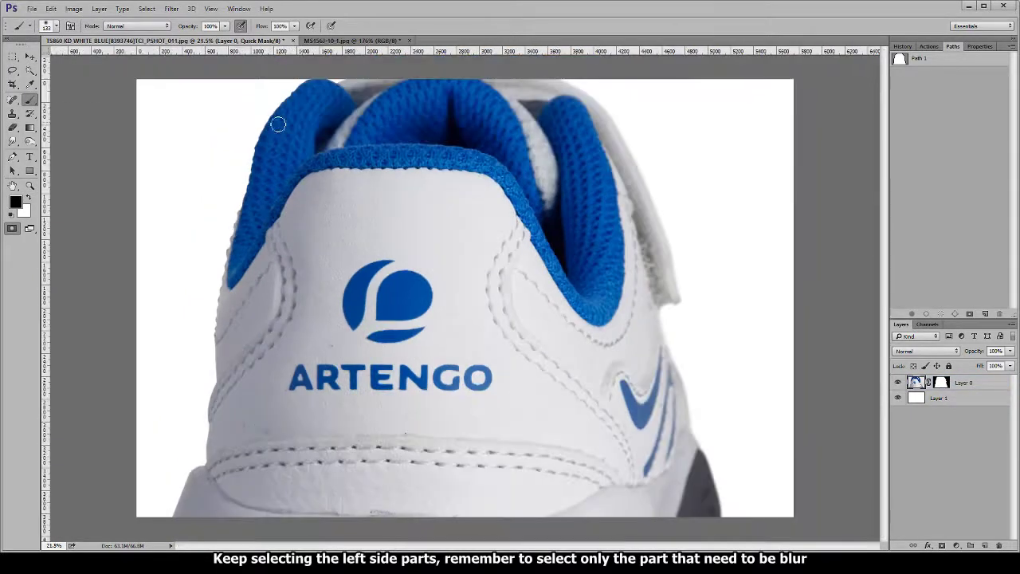
scroll(283, 125, up, 2)
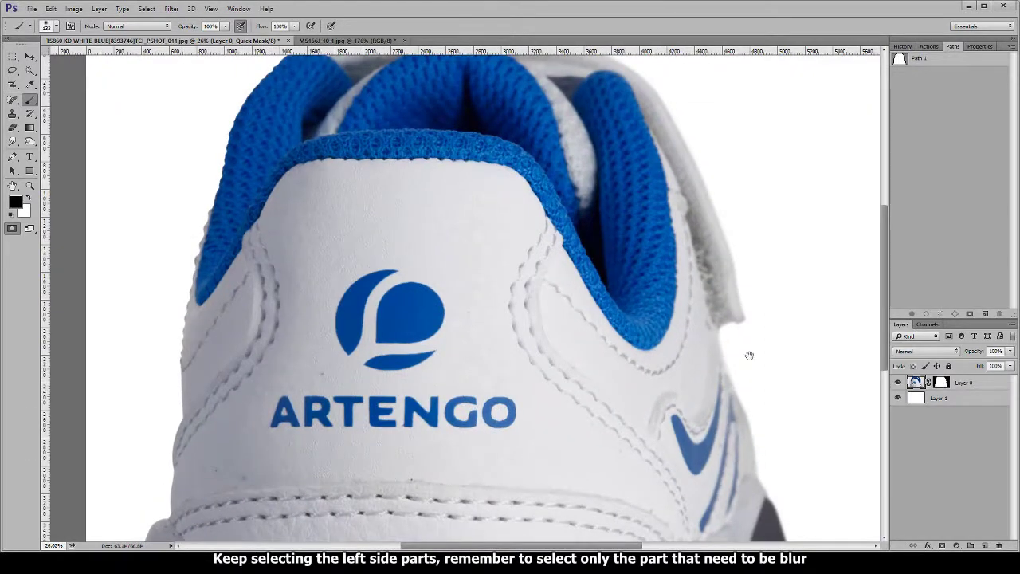
drag(423, 291, 477, 350)
mouse_move(391, 111)
mouse_down()
mouse_move(366, 108)
mouse_move(392, 109)
mouse_move(341, 116)
mouse_move(340, 104)
mouse_move(293, 157)
mouse_move(250, 264)
mouse_move(254, 254)
mouse_move(233, 411)
mouse_up()
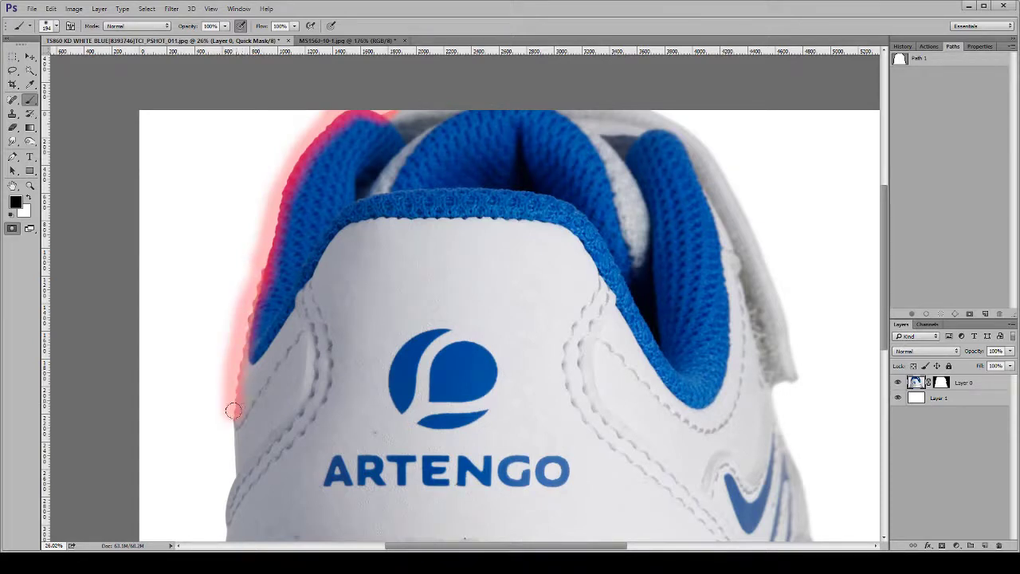
Erase the Quick Mask paint from the sharp middle stretch of the left collar edge with white, undoing the excess erasing near the top.
key(x)
mouse_move(278, 263)
mouse_down()
mouse_move(293, 164)
mouse_move(276, 177)
mouse_move(270, 205)
mouse_move(273, 173)
mouse_move(288, 227)
mouse_move(338, 114)
mouse_up()
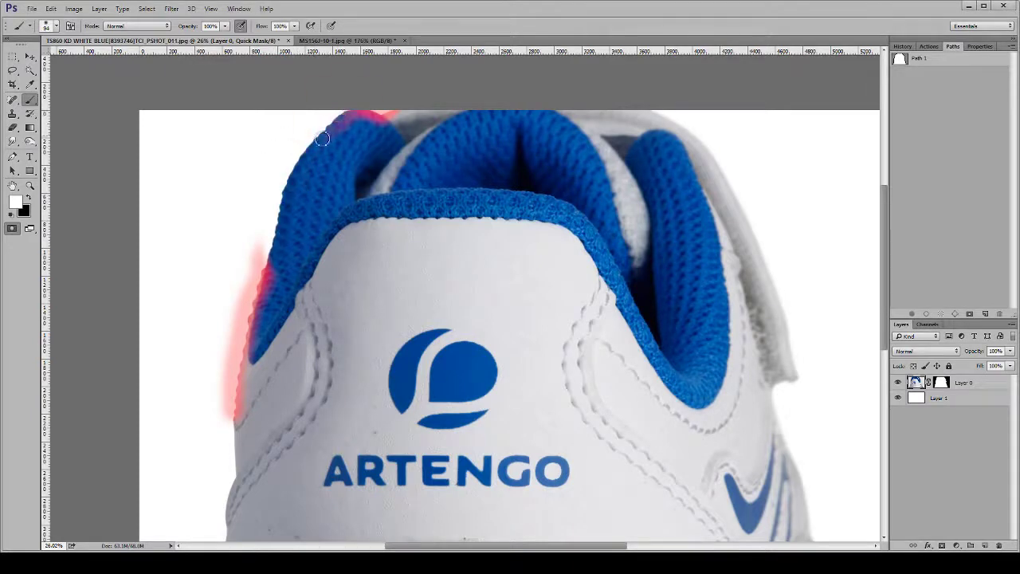
alt+right_click(322, 139)
scroll(322, 139, up, 1)
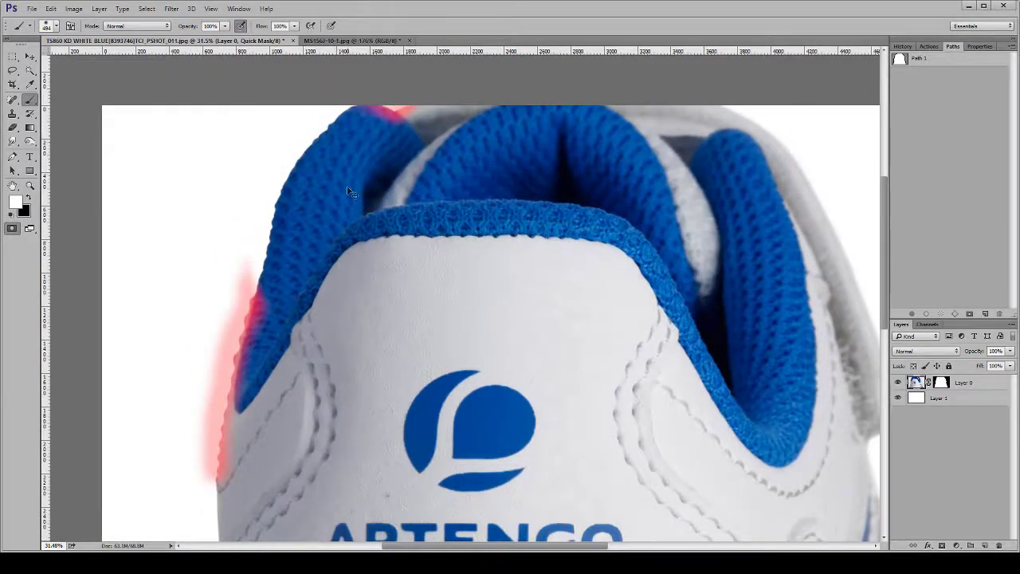
key(ctrl+z)
key(ctrl+alt+z)
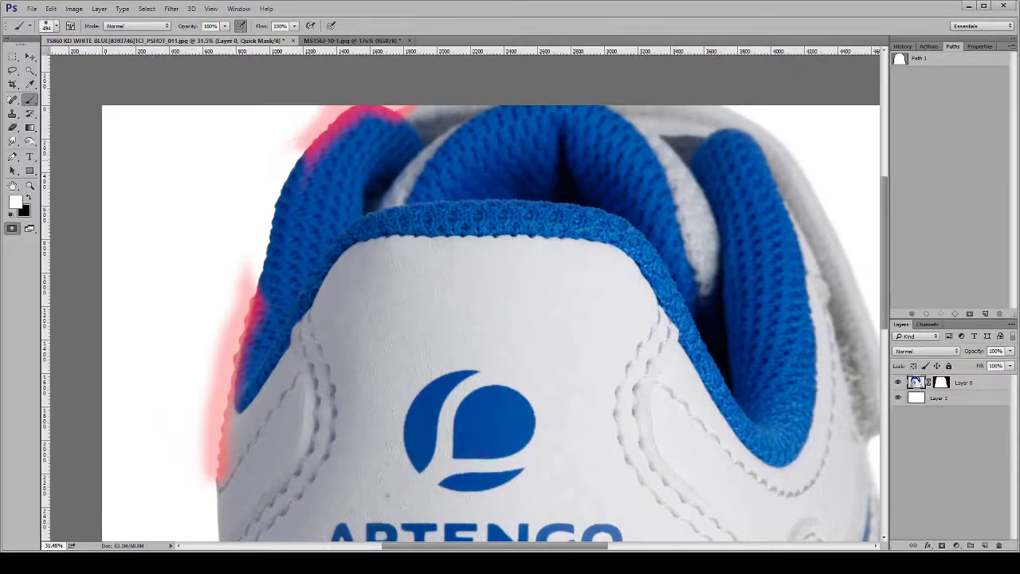
Repaint the Quick Mask over the upper left collar edge in black with a brush of size 367.
alt+right_click(293, 141)
drag(273, 148, 307, 117)
key(ctrl+z)
key(x)
mouse_move(295, 160)
mouse_down()
mouse_move(272, 126)
mouse_move(256, 148)
mouse_up()
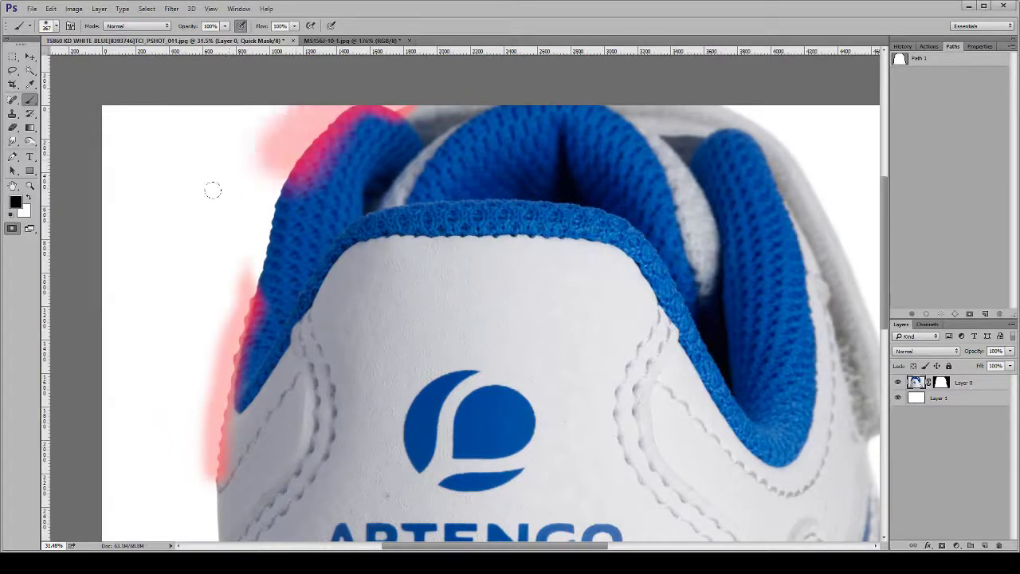
key(x)
mouse_move(218, 178)
mouse_down()
mouse_move(244, 132)
mouse_move(283, 200)
mouse_move(254, 126)
mouse_up()
key(ctrl+z)
scroll(264, 178, down, 3)
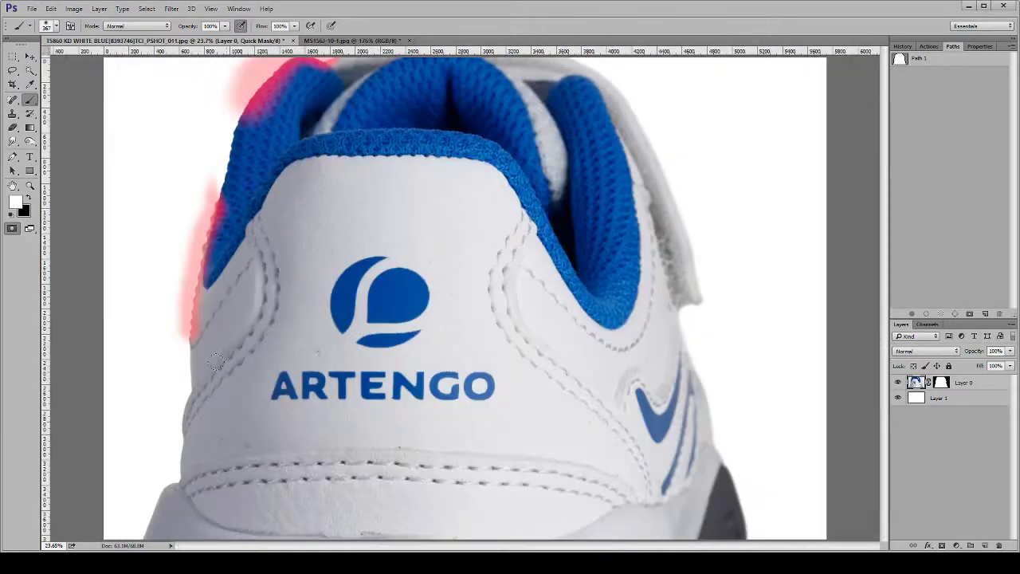
scroll(219, 462, up, 3)
scroll(410, 401, down, 4)
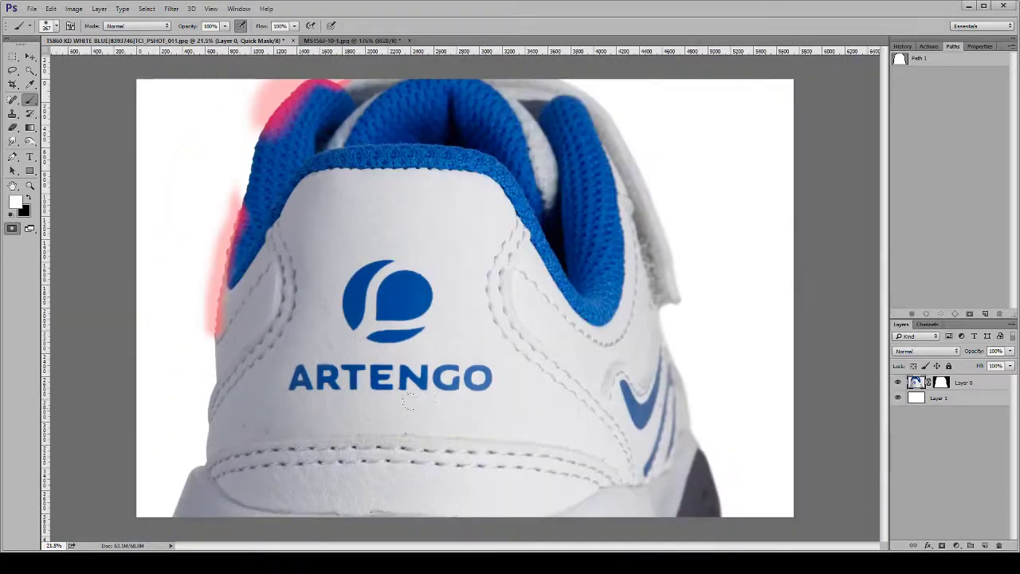
Convert the painted left-edge areas into a selection by leaving Quick Mask mode, and hide the selection outline.
key(q)
key(x)
key(v)
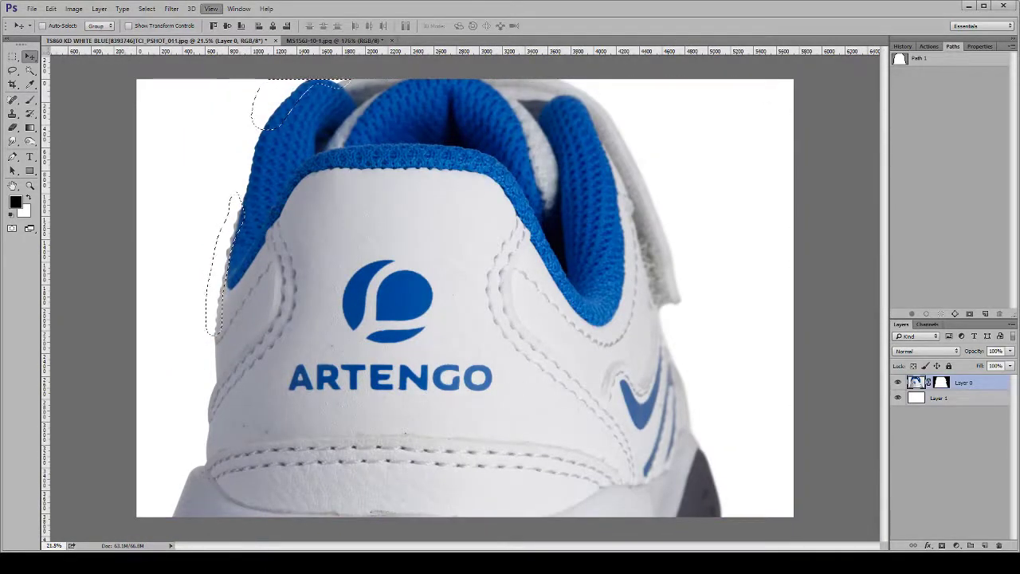
key(ctrl+h)
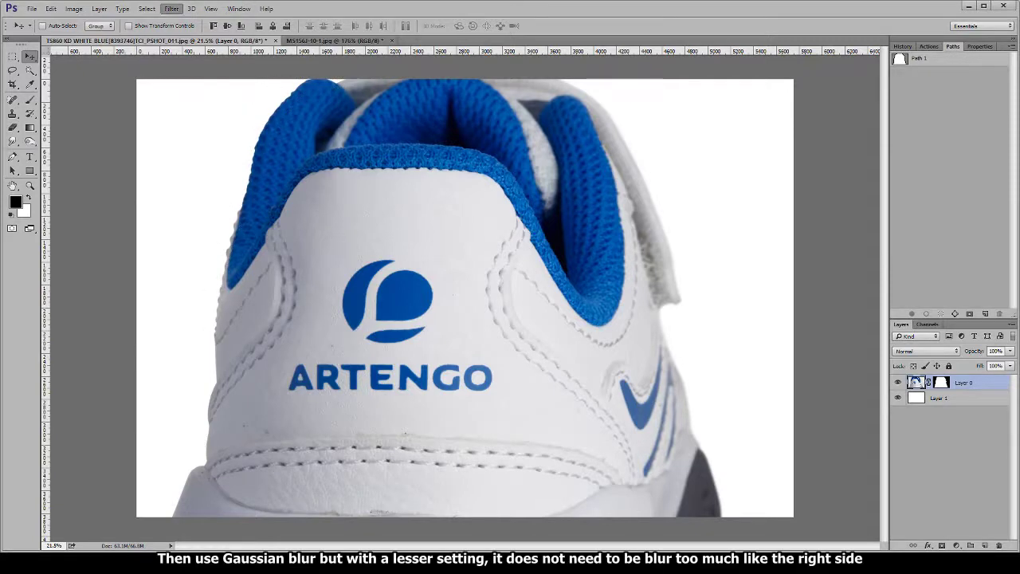
Apply a Gaussian Blur to the selected left-edge areas, weaker than the one used on the right edge.
key(h)
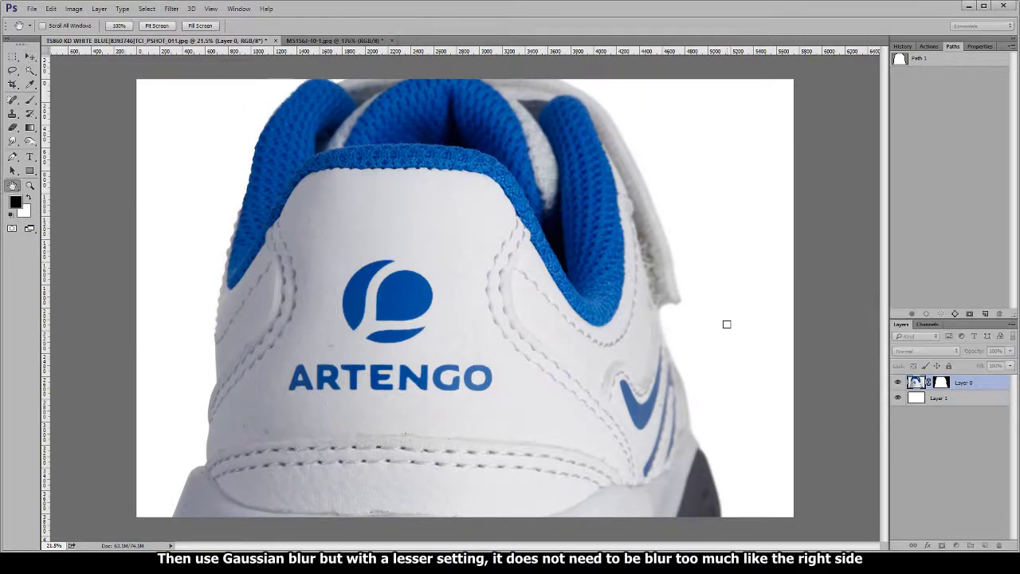
key(ctrl+plus)
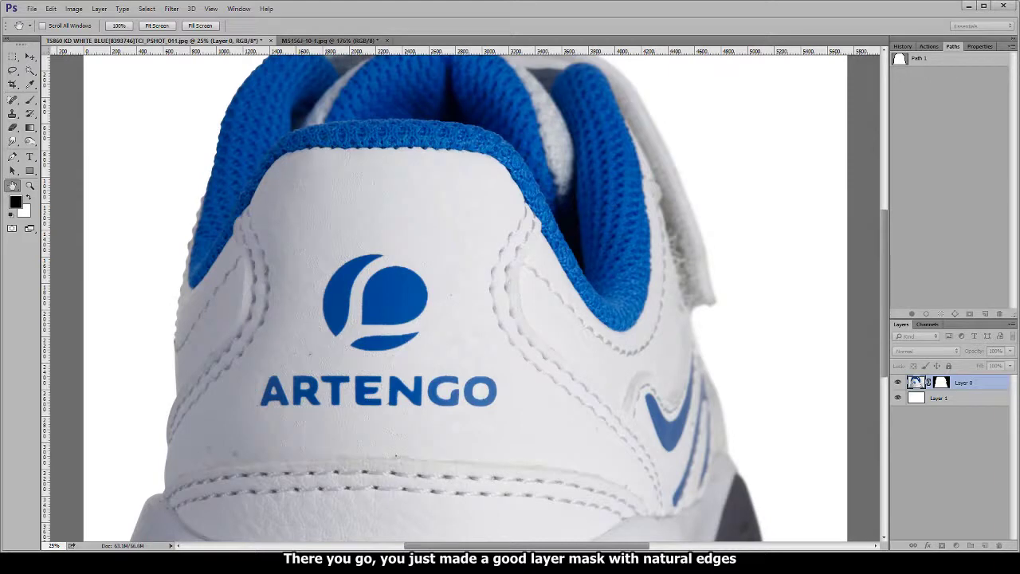
key(v)
Disable Layer 0's mask to compare the cutout edges with the original photo, and enable it again.
scroll(467, 307, down, 1)
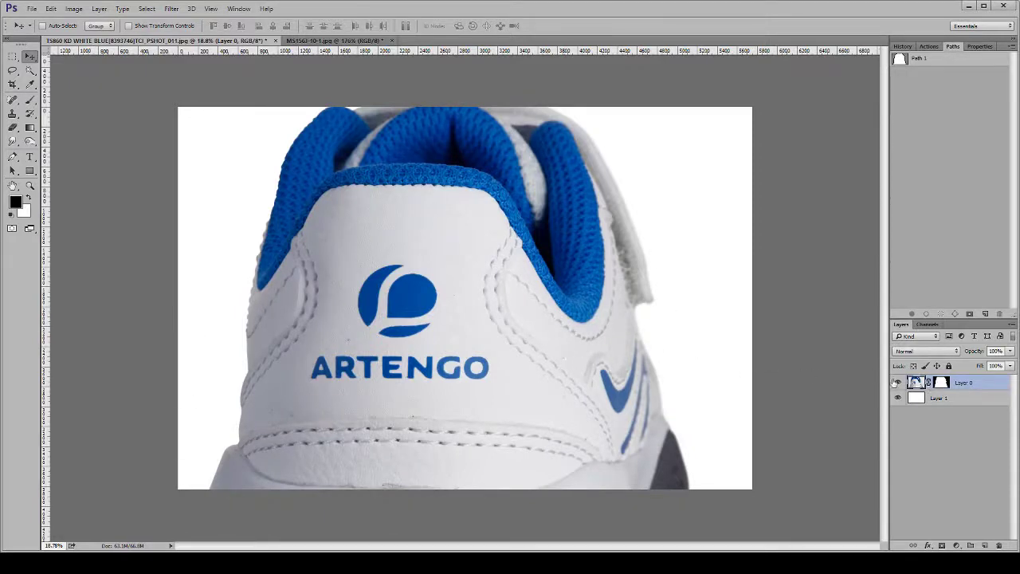
shift+click(941, 384)
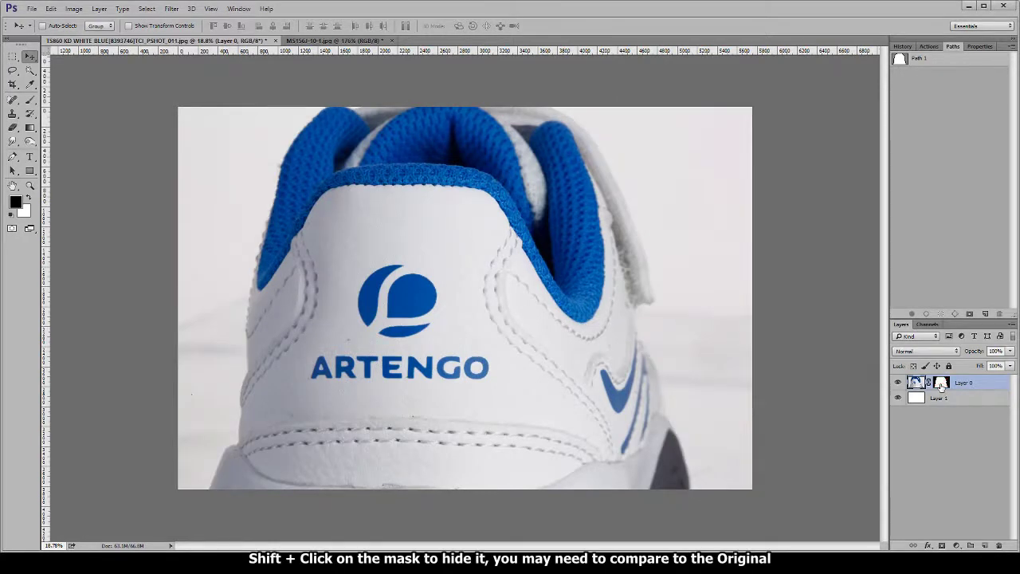
shift+click(942, 384)
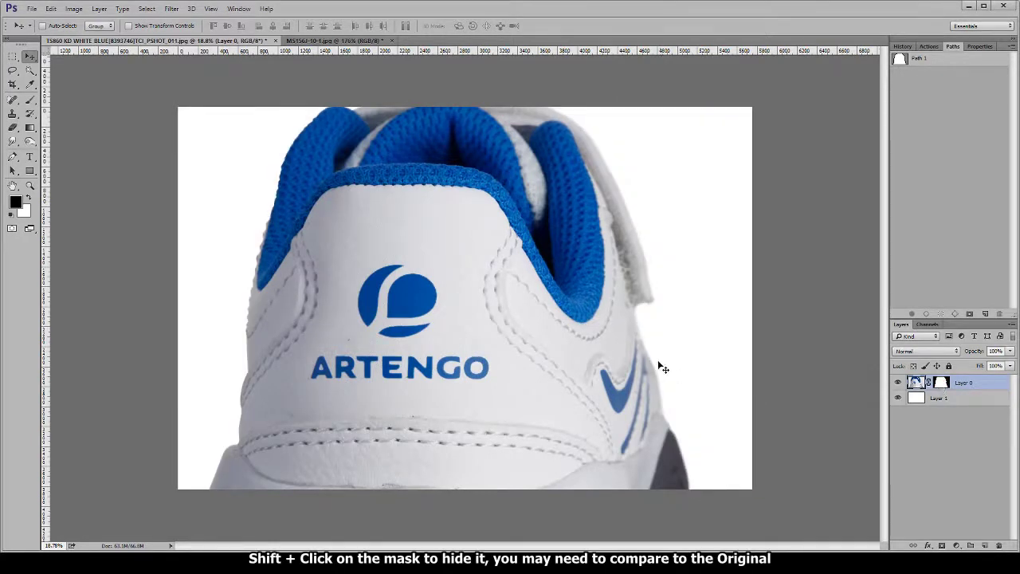